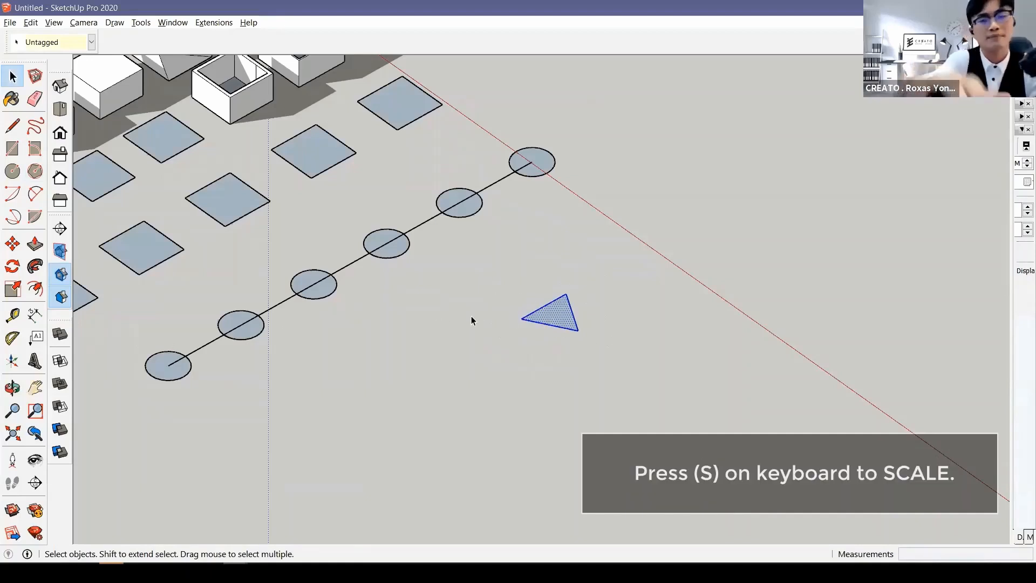
# Scale the selected triangle uniformly by a factor of 2 about the opposite corner of its bounding box
pyautogui.press('s')
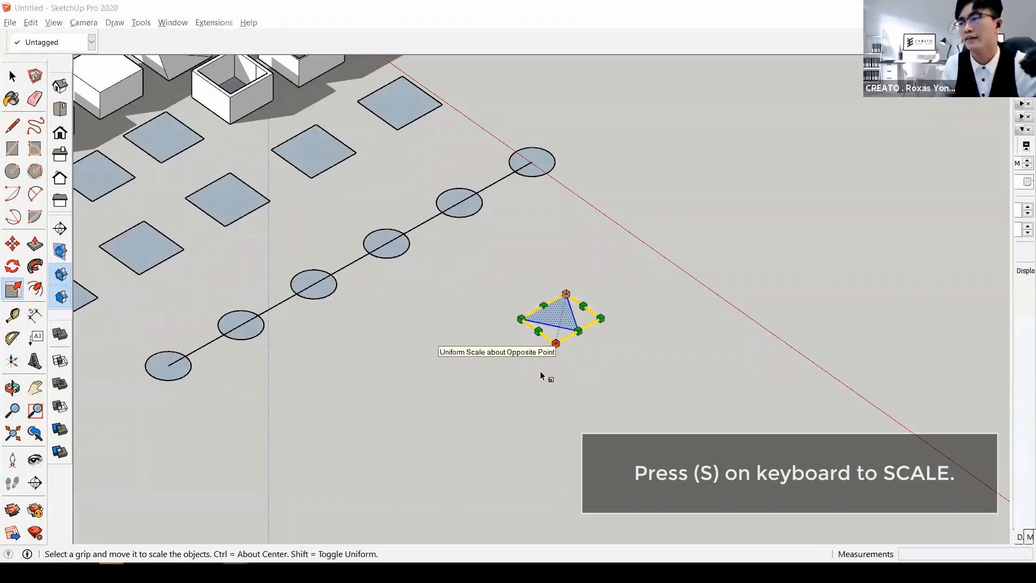
pyautogui.click(555, 344)
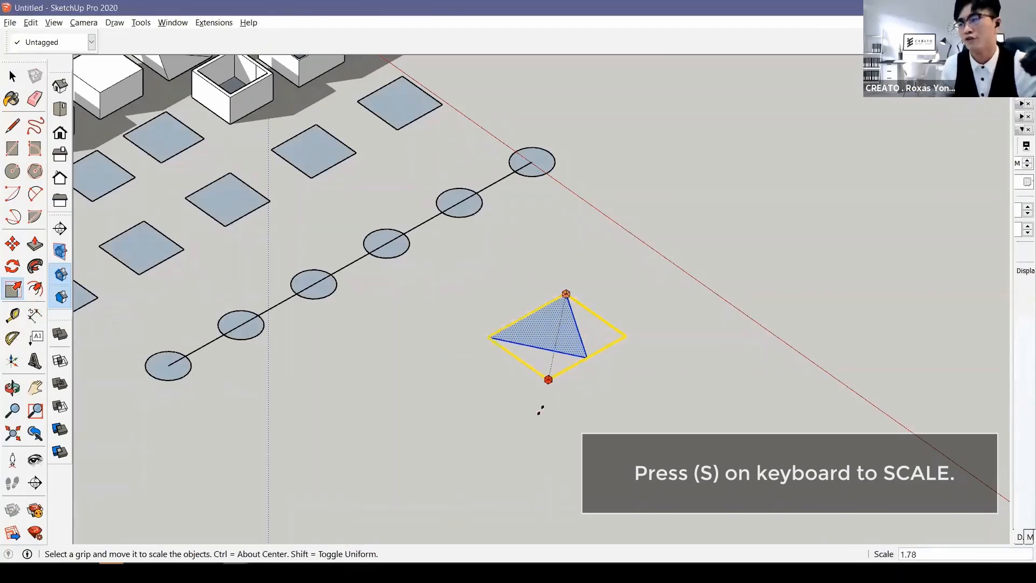
pyautogui.press('ctrl')
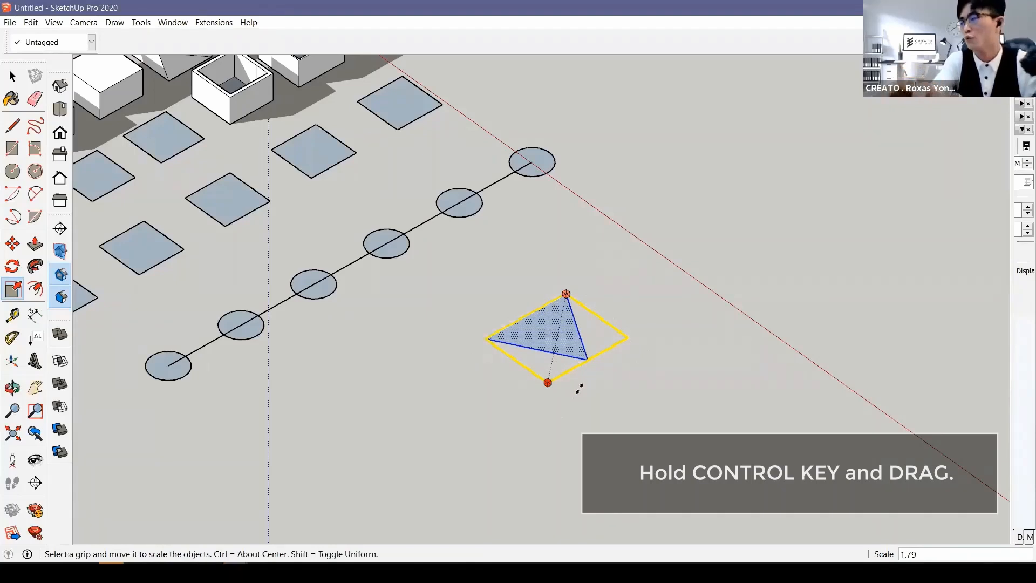
pyautogui.write('2')
pyautogui.press('Return')
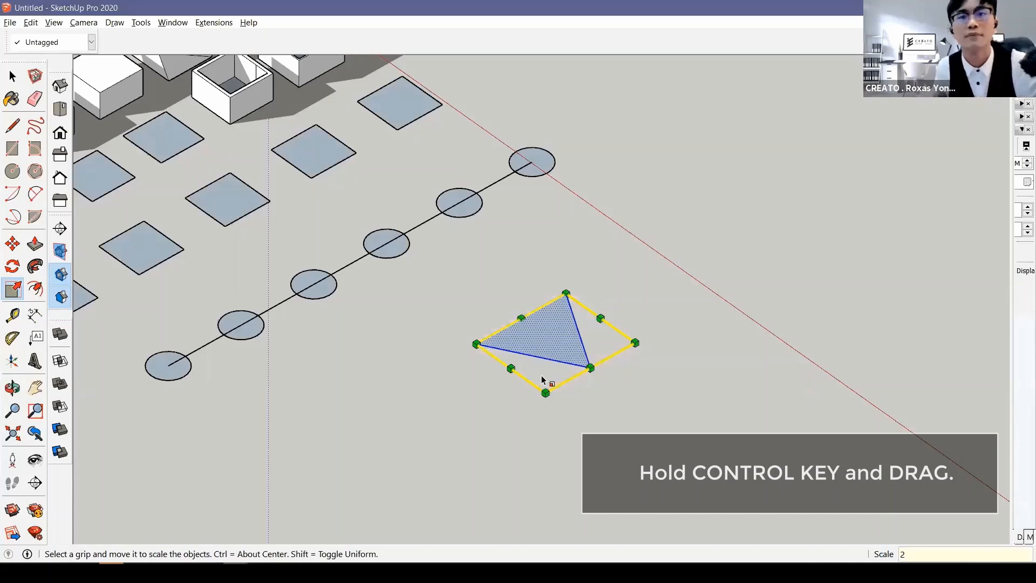
pyautogui.click(564, 325)
pyautogui.press('space')
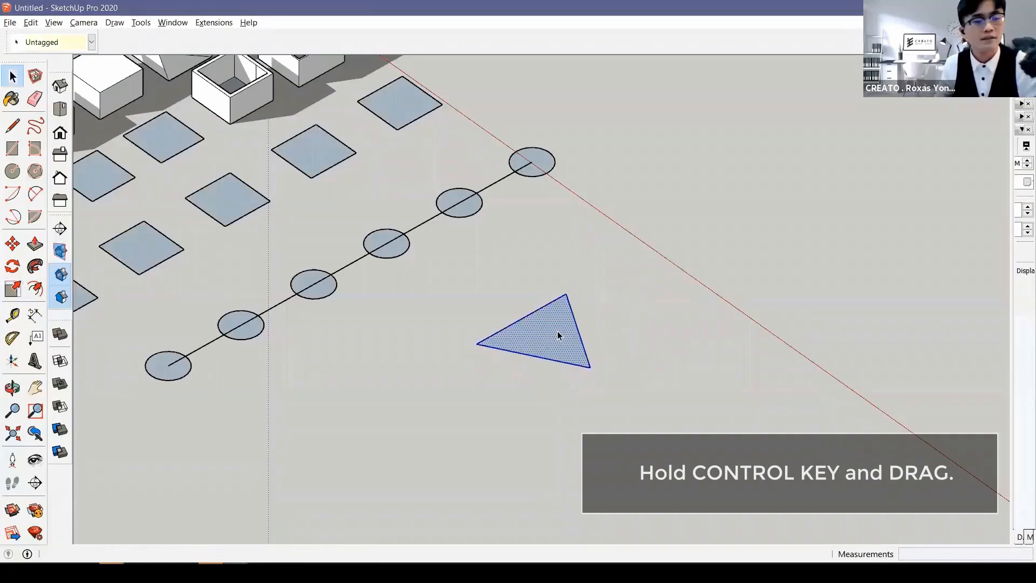
pyautogui.press('s')
pyautogui.moveTo(489, 373); pyautogui.dragTo(499, 391)
pyautogui.press('space')
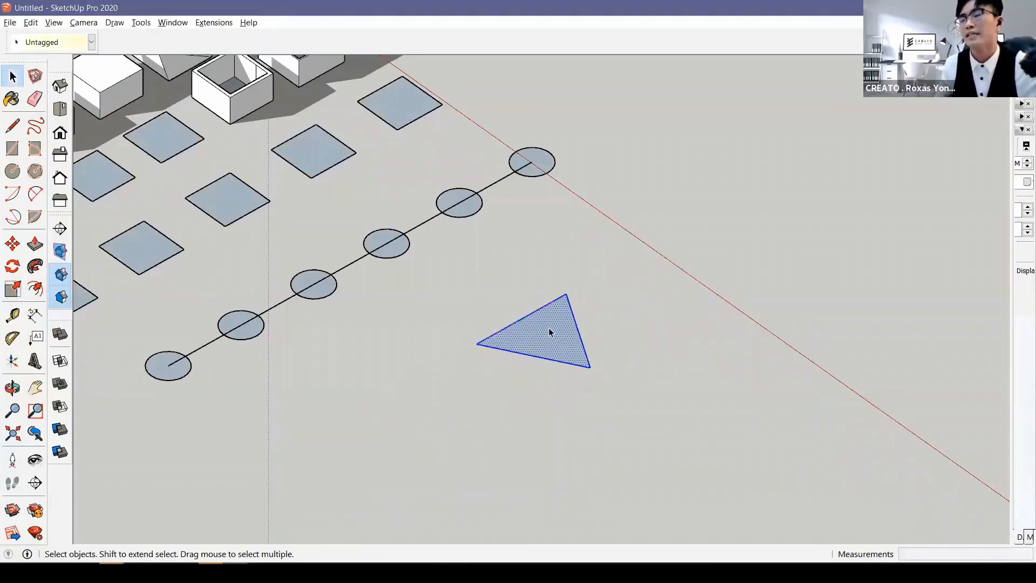
pyautogui.hotkey('ctrl', 't')
pyautogui.doubleClick(548, 327)
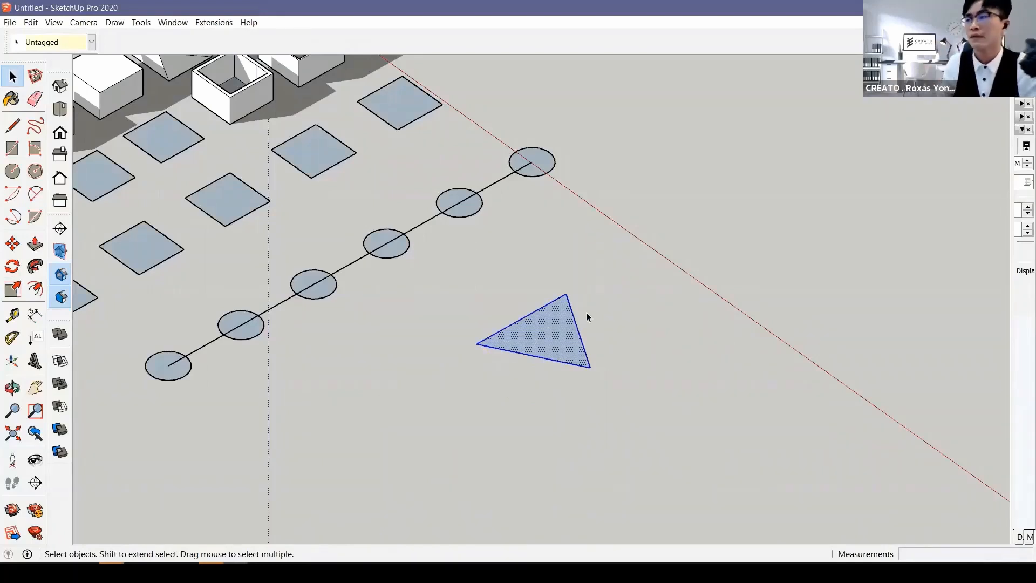
pyautogui.click(546, 284)
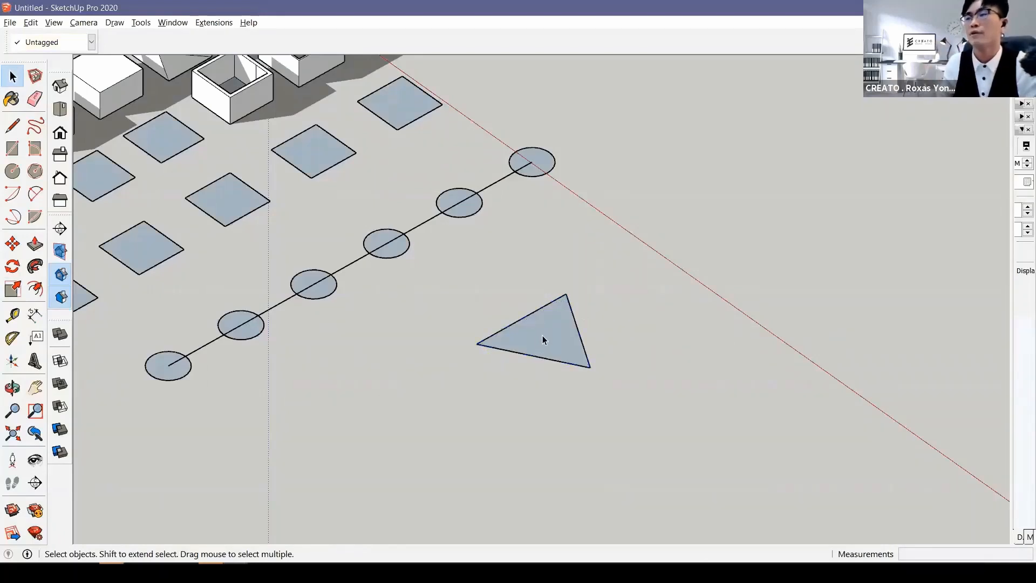
# Try resizing the whole model with Tape Measure by entering 500 mm for the triangle's upper-left edge, and decline the resize
pyautogui.scroll(-1, 542, 335)
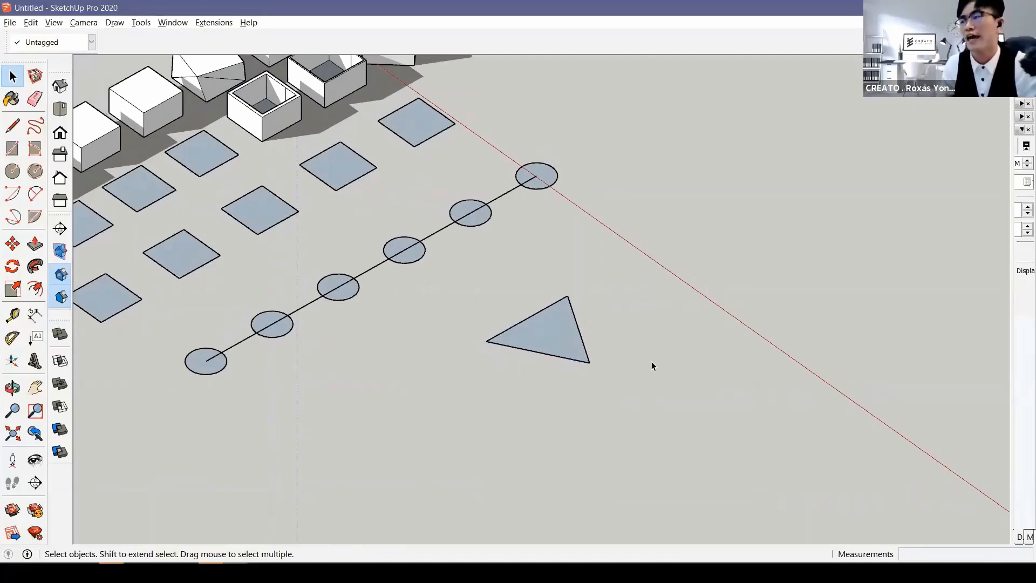
pyautogui.scroll(-1, 626, 338)
pyautogui.scroll(2, 626, 338)
pyautogui.click(623, 344)
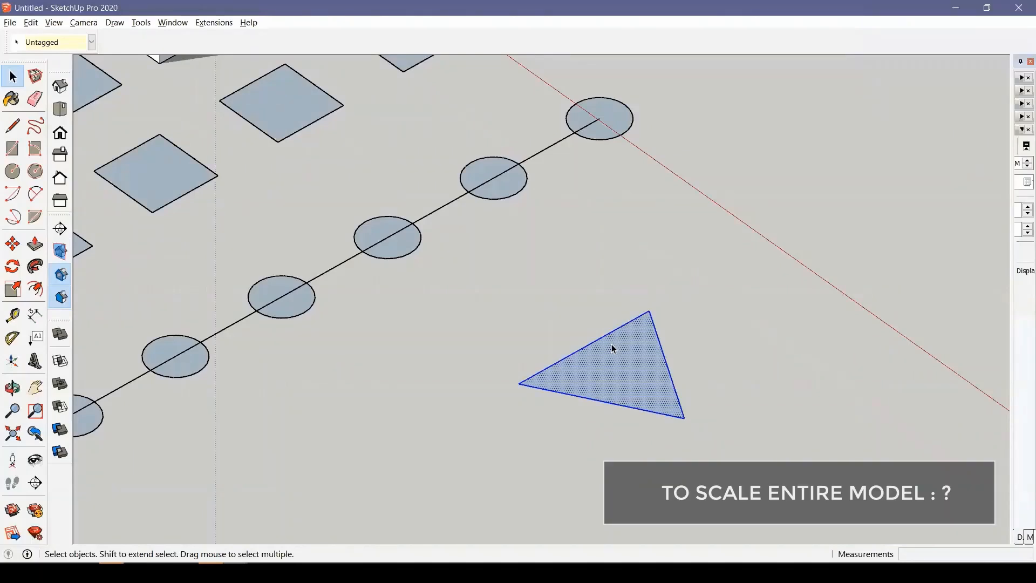
pyautogui.press('t')
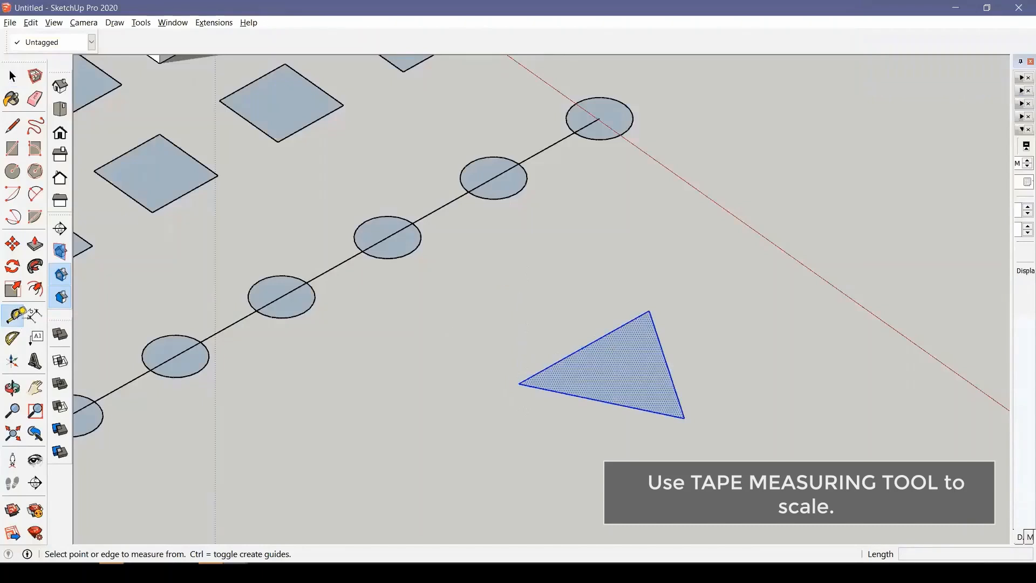
pyautogui.click(519, 383)
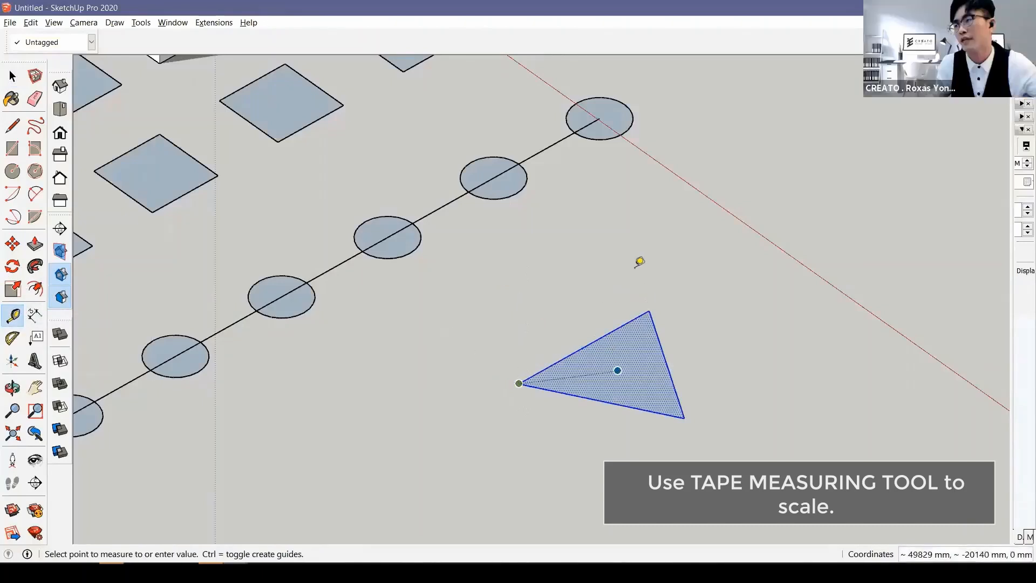
pyautogui.click(650, 311)
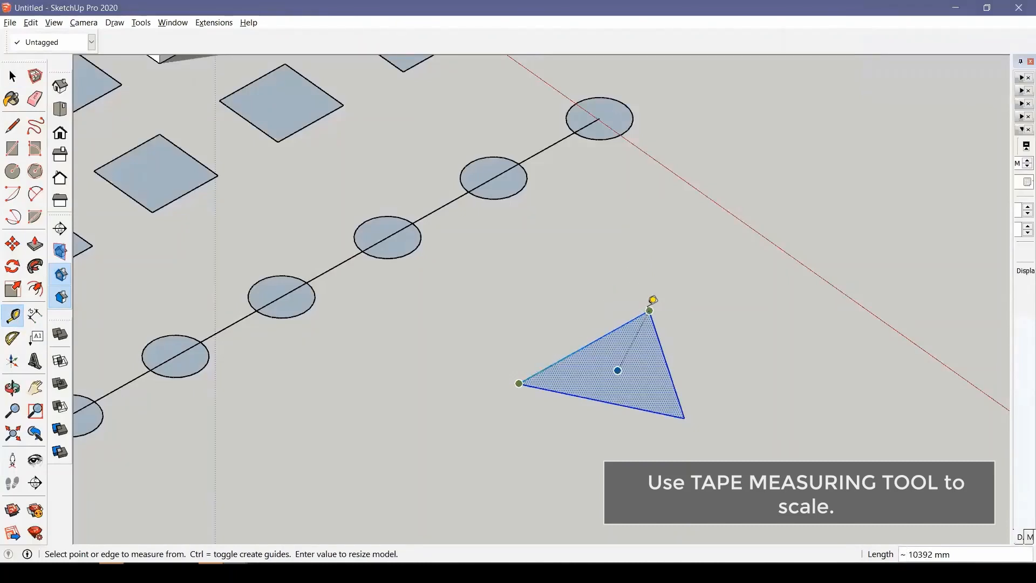
pyautogui.write('500')
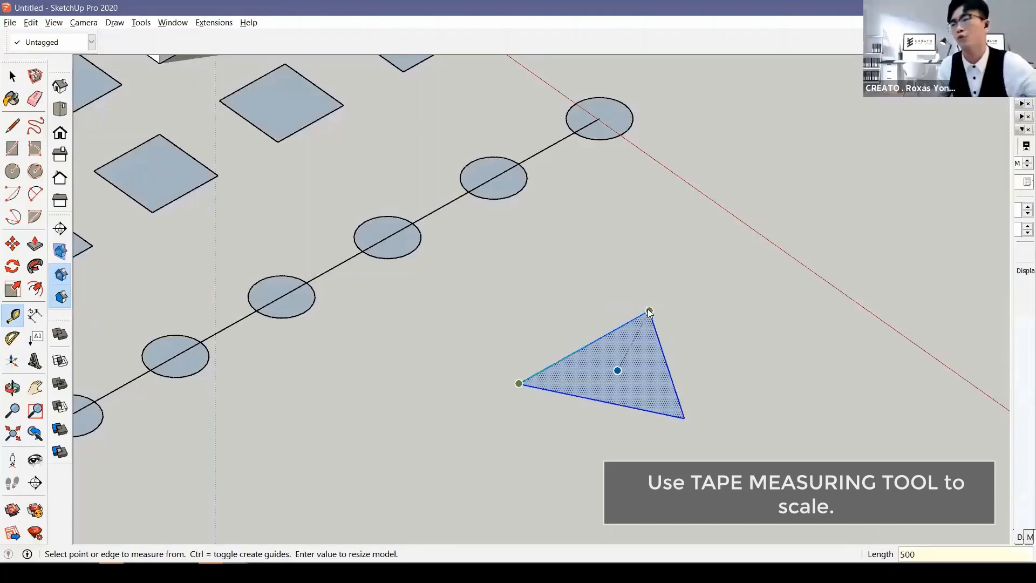
pyautogui.press('Return')
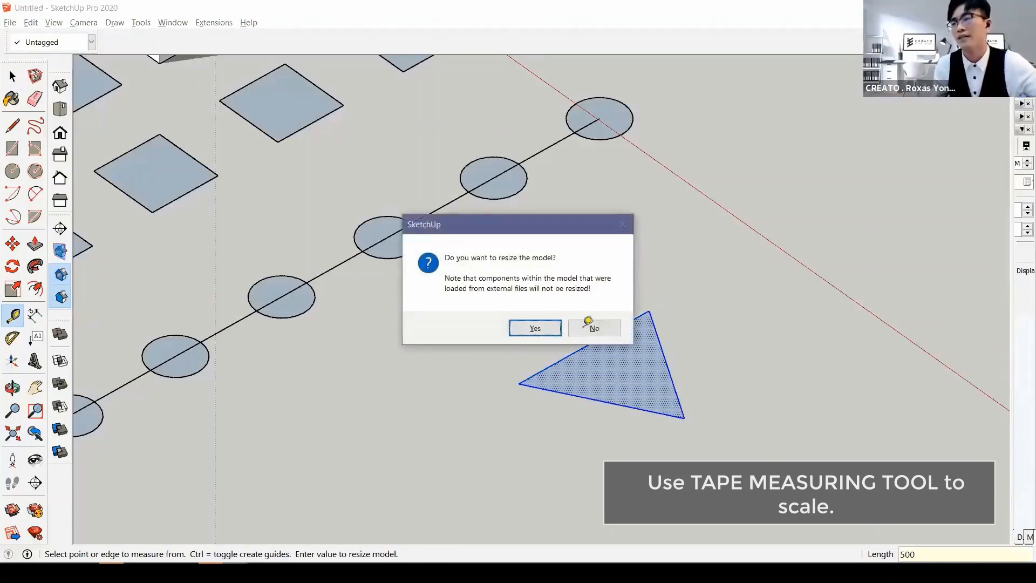
pyautogui.click(593, 327)
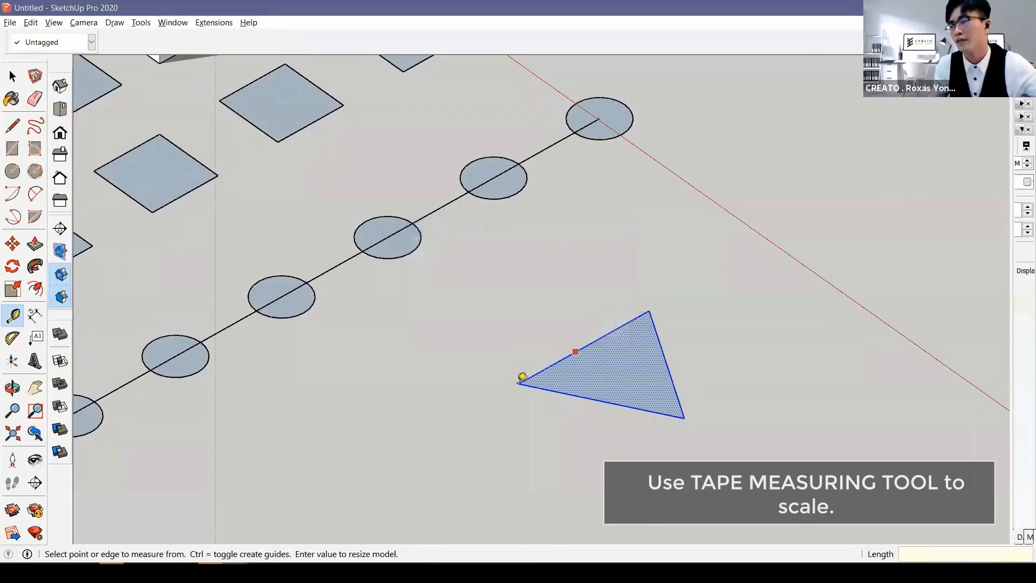
# Measure the triangle's upper-left edge between its two corners with Tape Measure and resize the whole model so that edge is 10000 mm
pyautogui.click(649, 312)
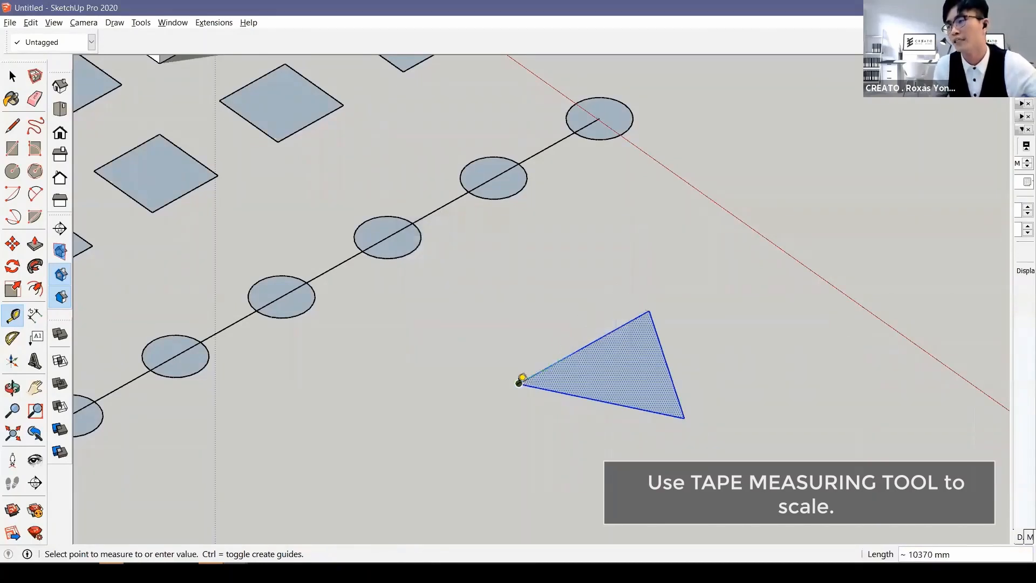
pyautogui.click(520, 380)
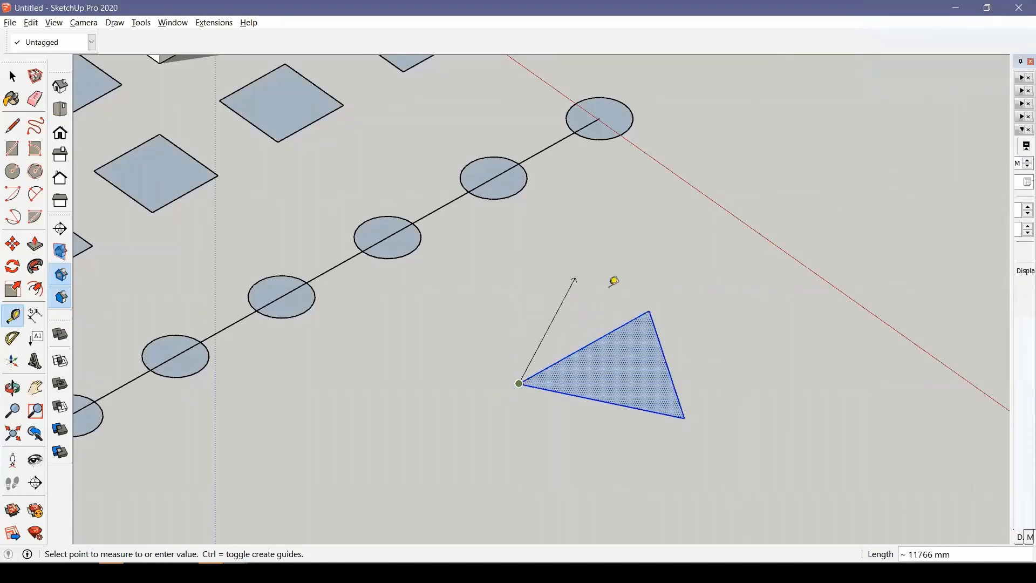
pyautogui.click(649, 311)
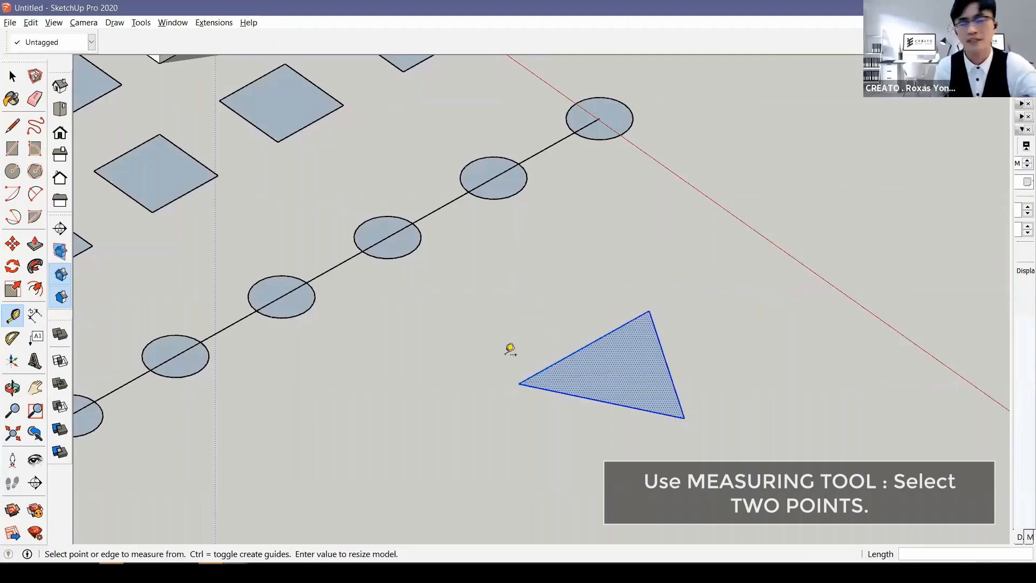
pyautogui.click(518, 383)
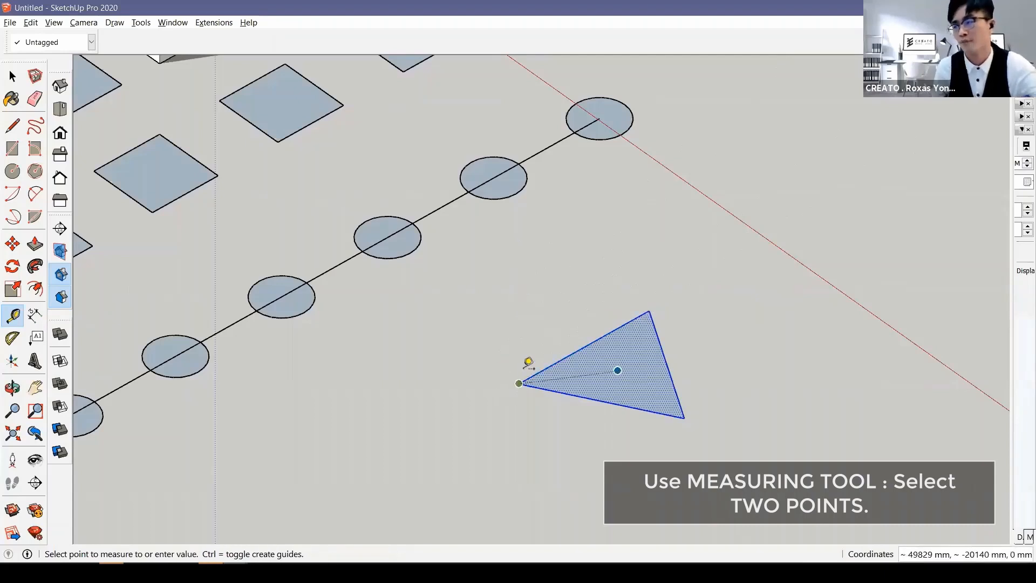
pyautogui.click(649, 310)
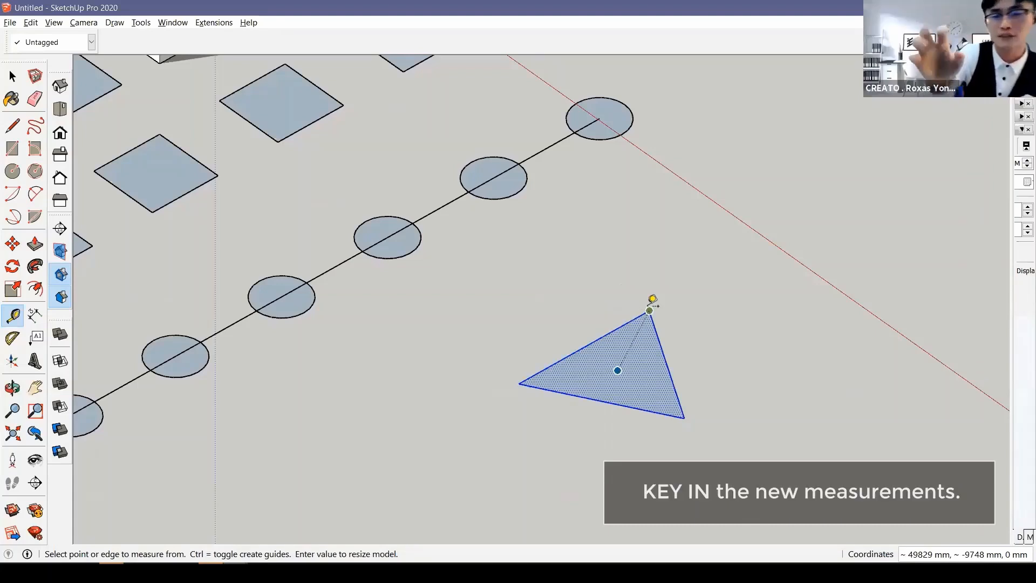
pyautogui.write('10')
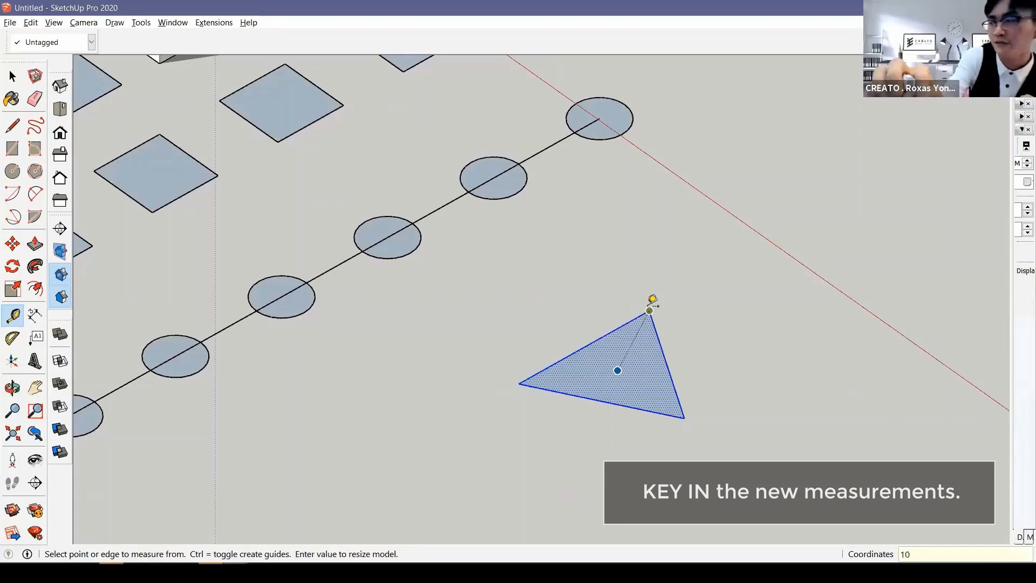
pyautogui.write('000')
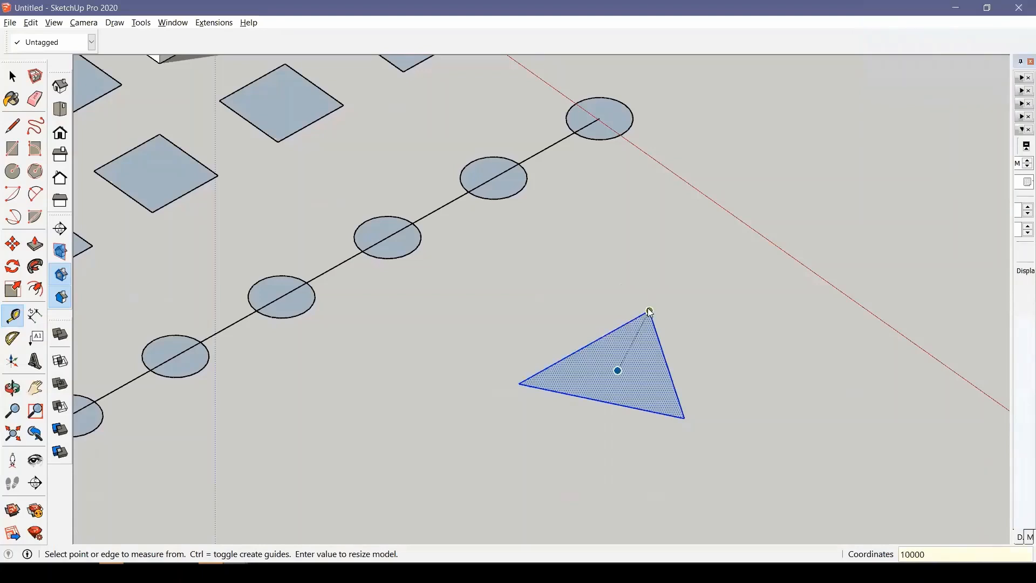
pyautogui.press('Return')
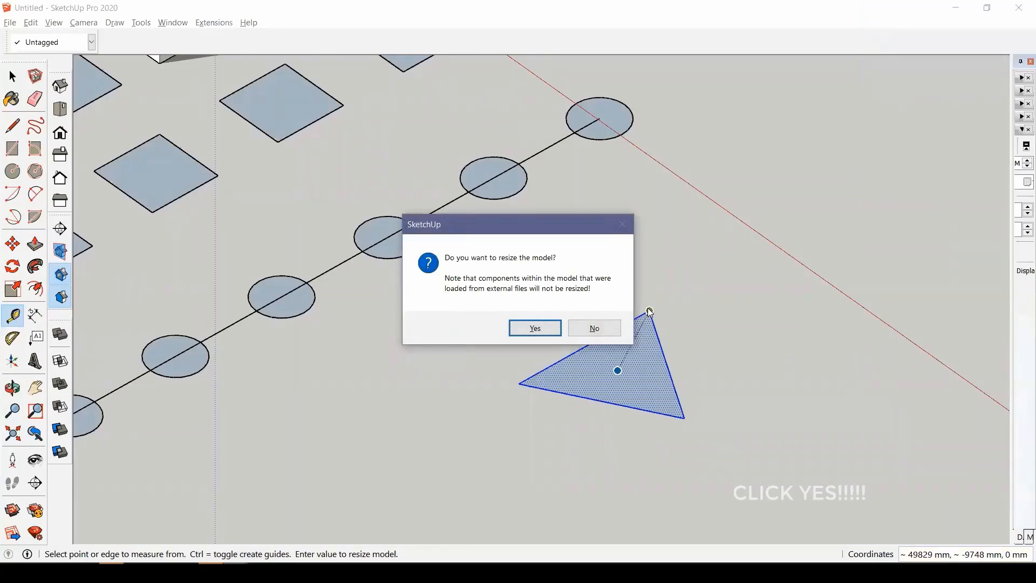
pyautogui.click(544, 328)
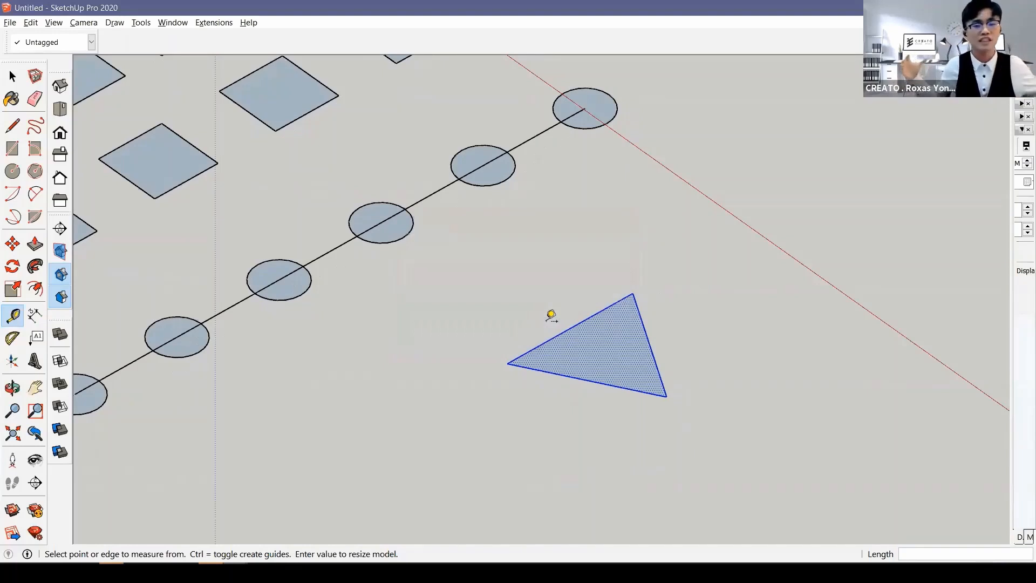
# Measure the triangle's upper-left edge again, and undo the whole-model resize with the triangle deselected
pyautogui.click(508, 363)
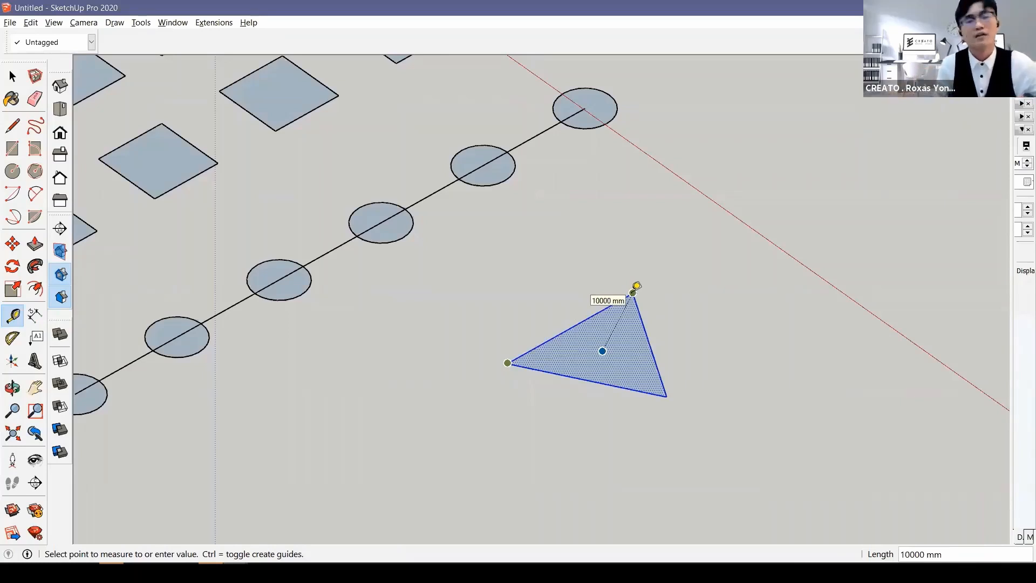
pyautogui.press('space')
pyautogui.scroll(1, 634, 291)
pyautogui.click(630, 296)
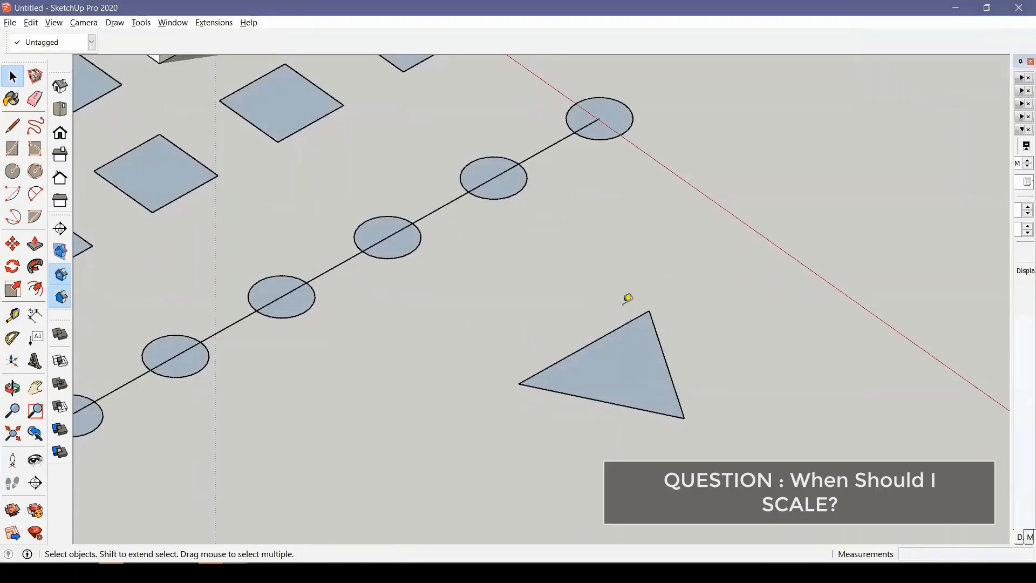
# Check the wall height of the smaller open-top box from its lower front edge with Tape Measure
pyautogui.scroll(-1, 627, 298)
pyautogui.scroll(-3, 622, 304)
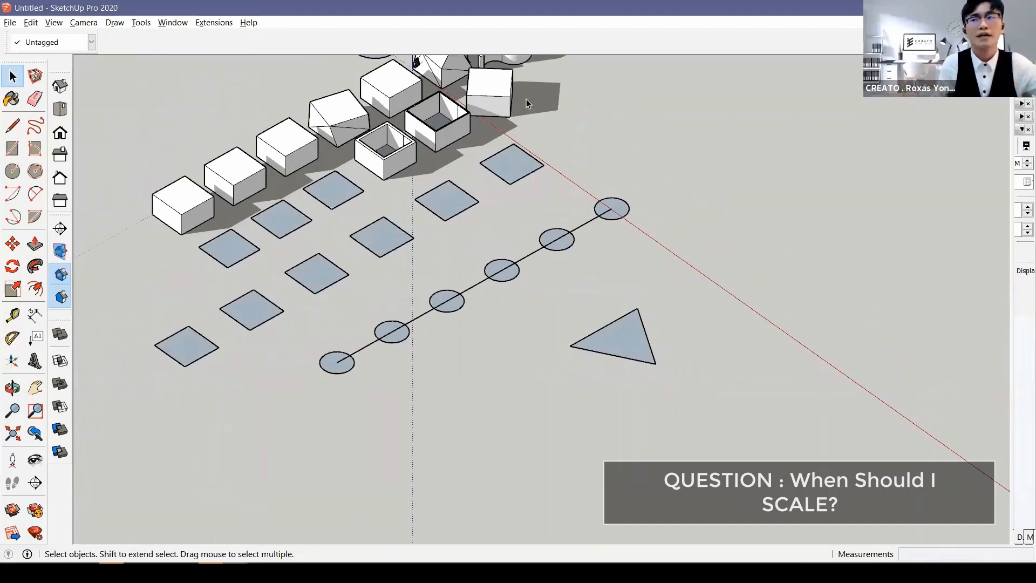
pyautogui.scroll(3, 524, 97)
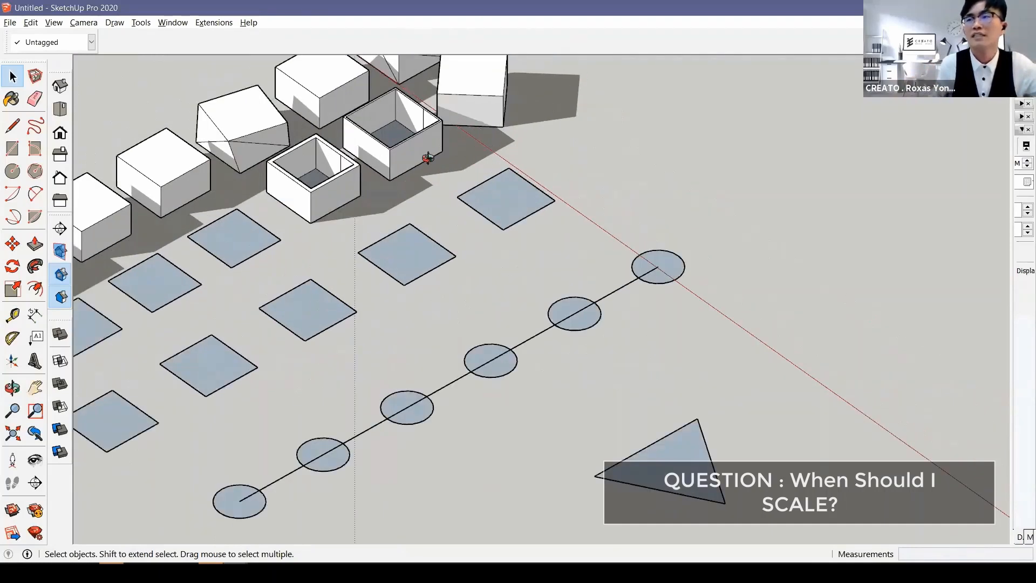
pyautogui.scroll(3, 324, 149)
pyautogui.moveTo(454, 261); pyautogui.dragTo(432, 354, button='middle')
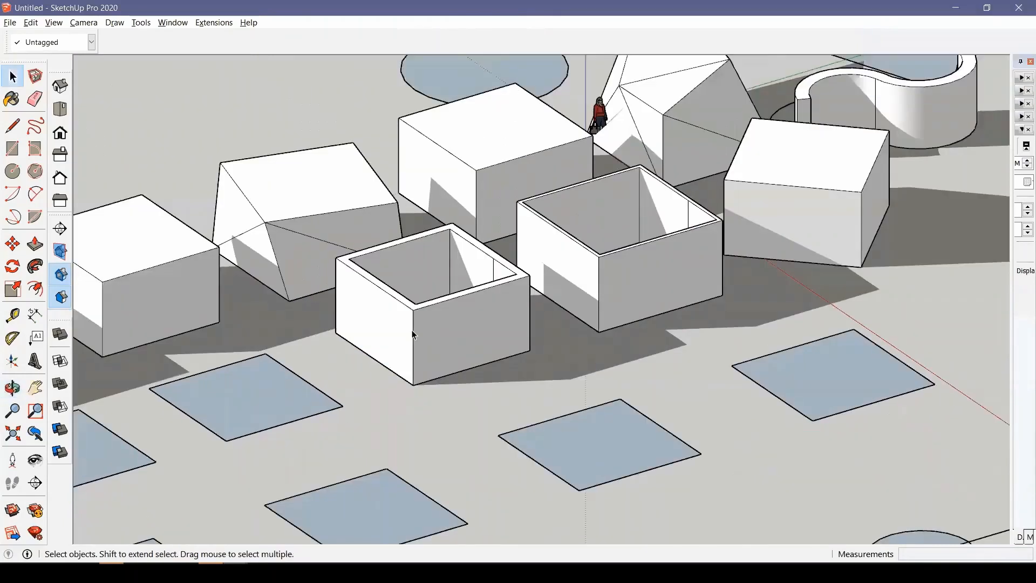
pyautogui.scroll(2, 428, 375)
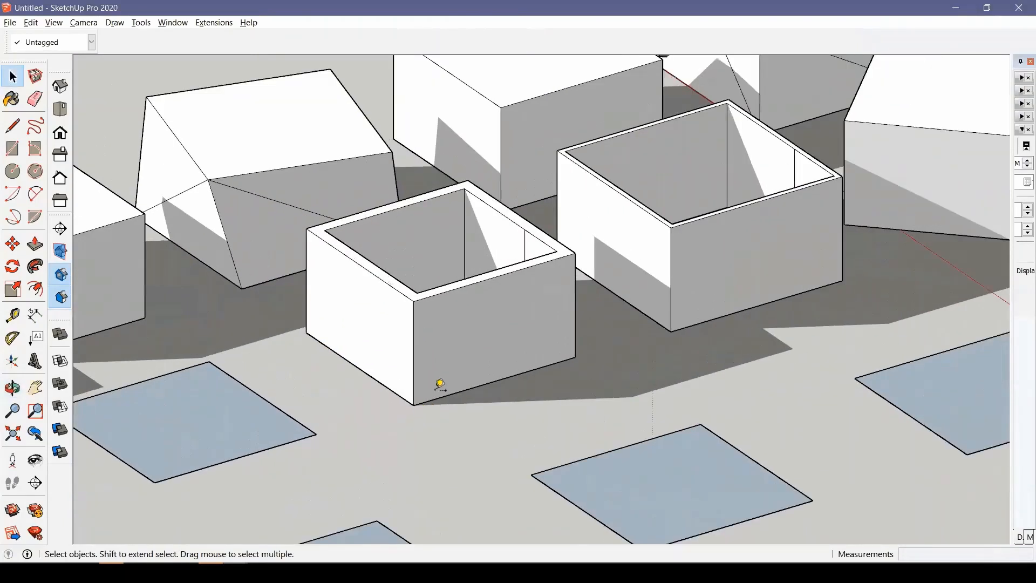
pyautogui.press('t')
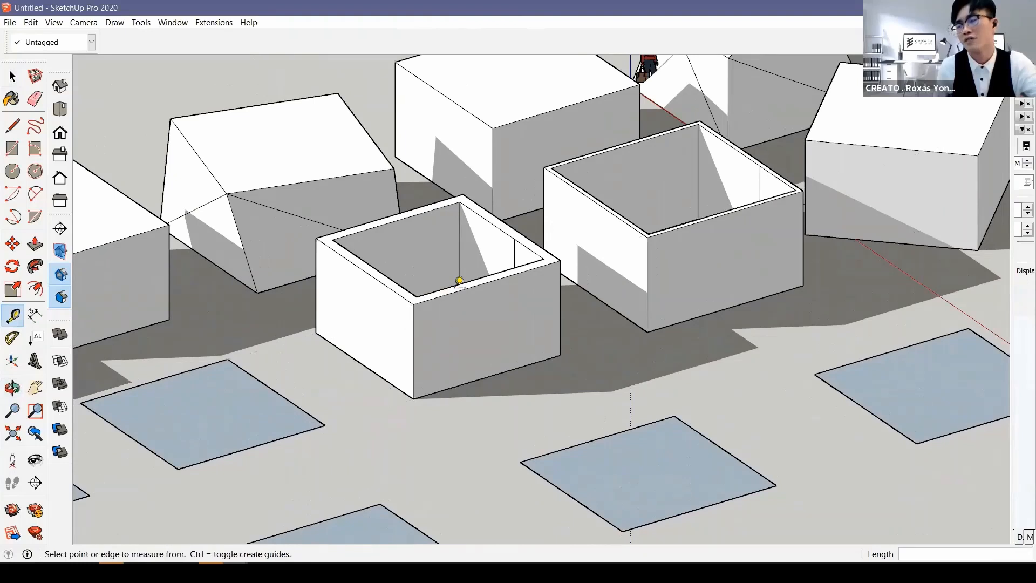
pyautogui.press('space')
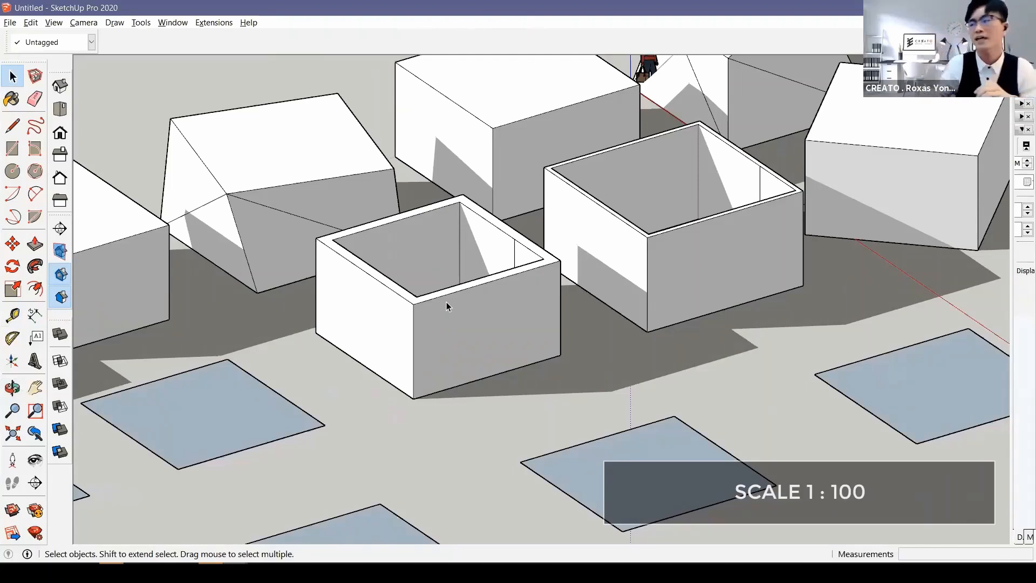
pyautogui.press('t')
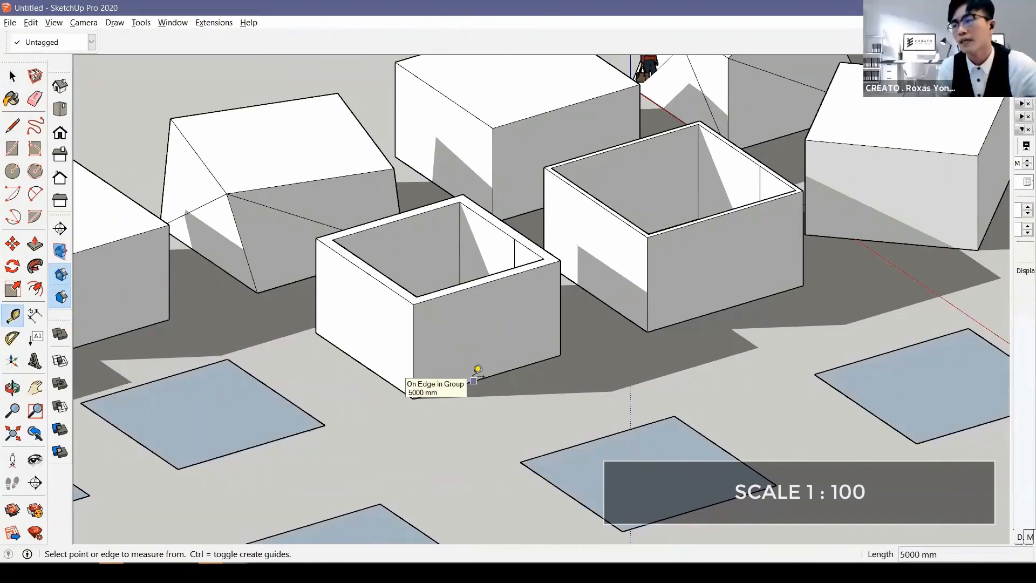
pyautogui.click(476, 375)
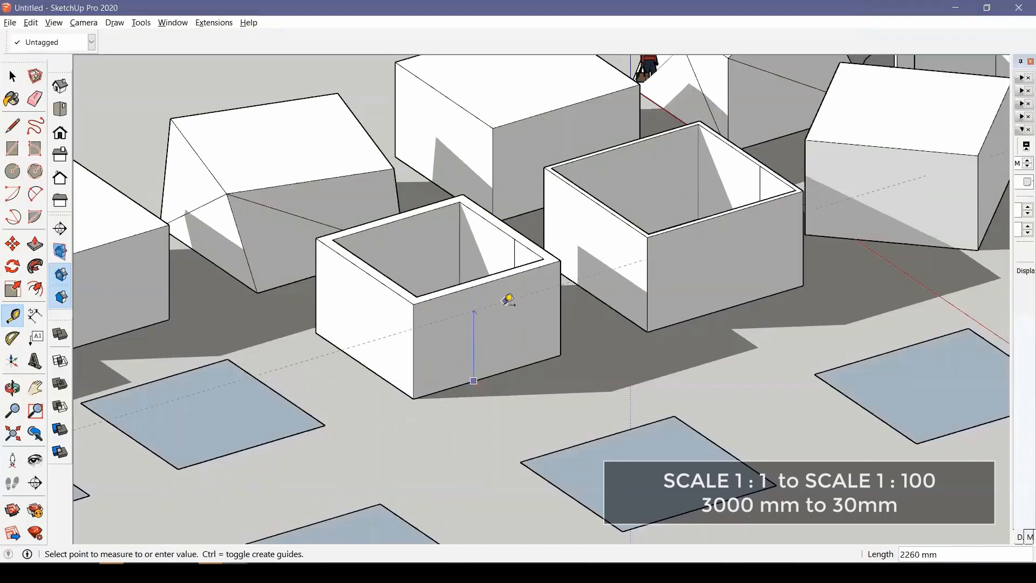
pyautogui.press('space')
# Measure the smaller open-top box's right vertical edge from bottom to top corner with Tape Measure and resize the whole model so that edge is 30 mm
pyautogui.scroll(3, 536, 279)
pyautogui.scroll(-2, 536, 279)
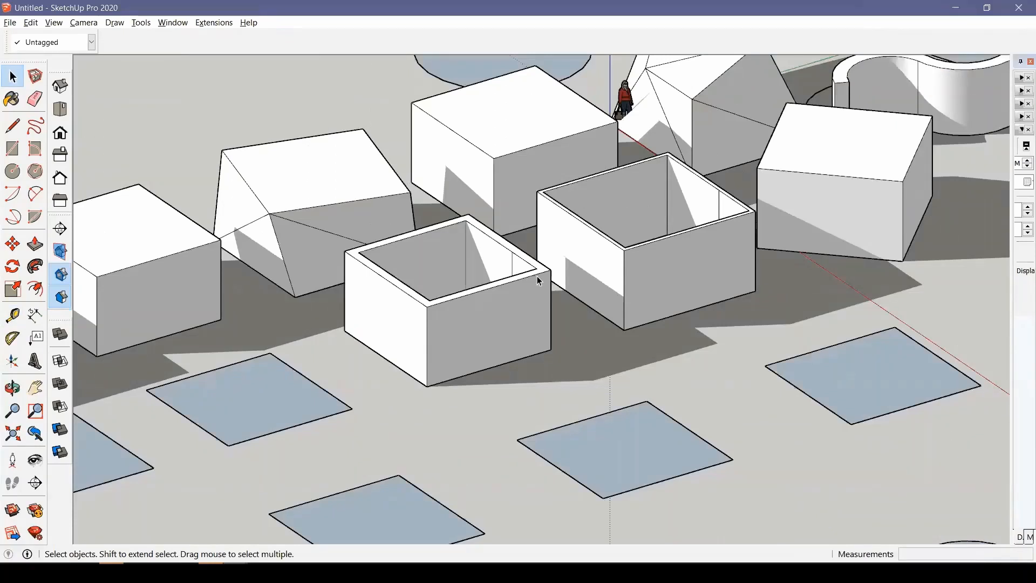
pyautogui.press('t')
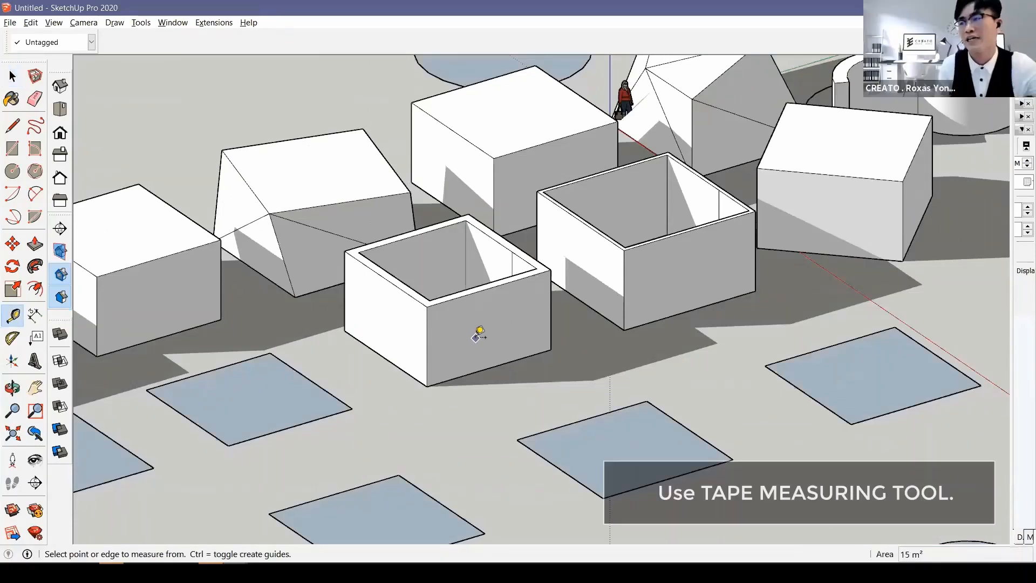
pyautogui.scroll(2, 472, 372)
pyautogui.scroll(2, 467, 376)
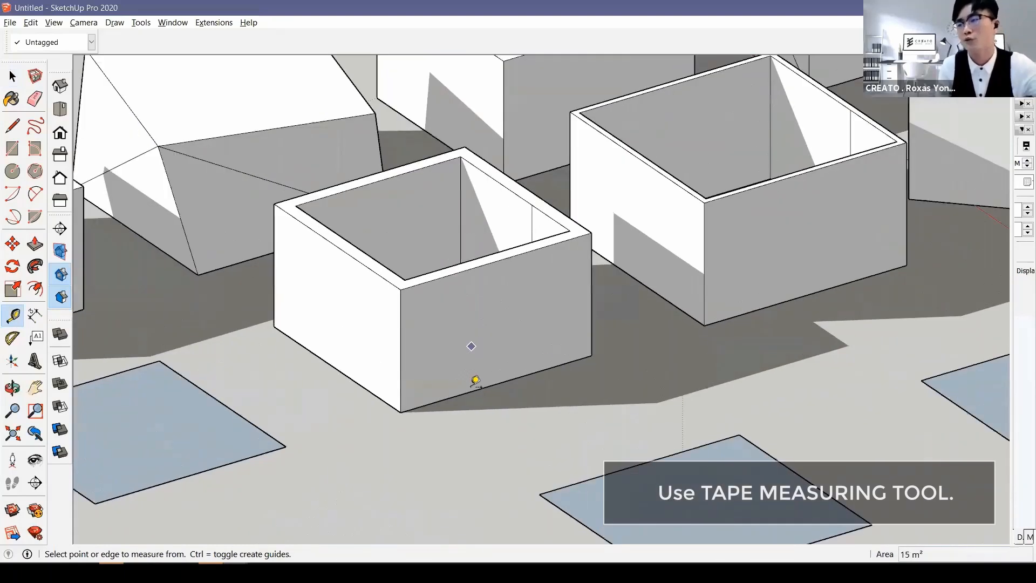
pyautogui.scroll(2, 598, 345)
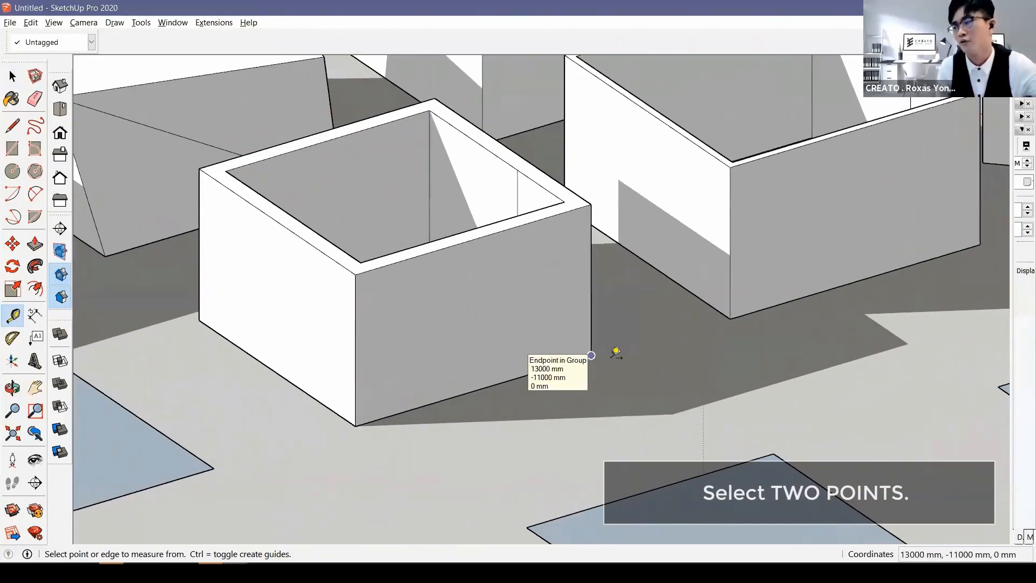
pyautogui.scroll(-1, 596, 348)
pyautogui.scroll(2, 594, 350)
pyautogui.click(591, 354)
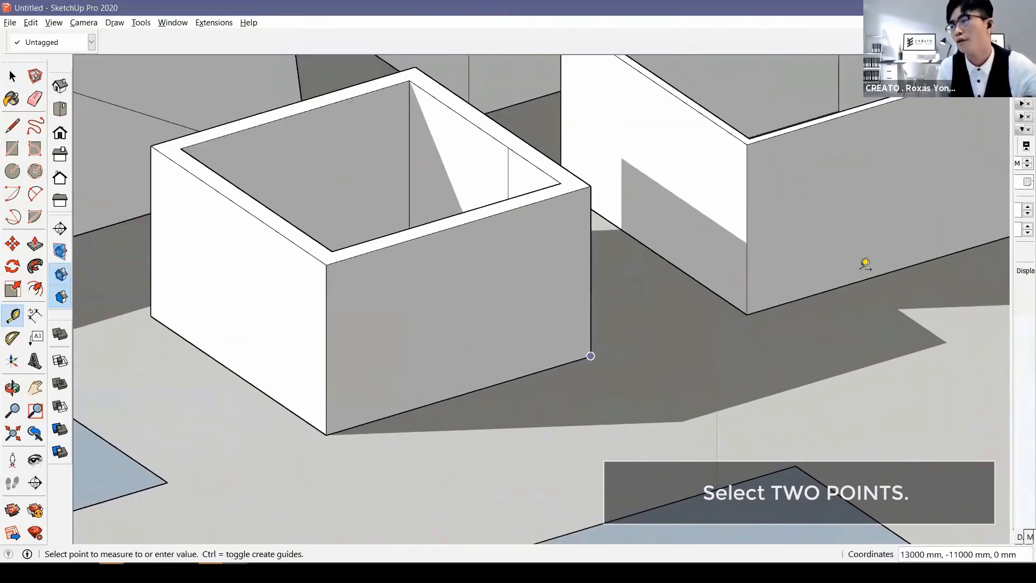
pyautogui.click(593, 184)
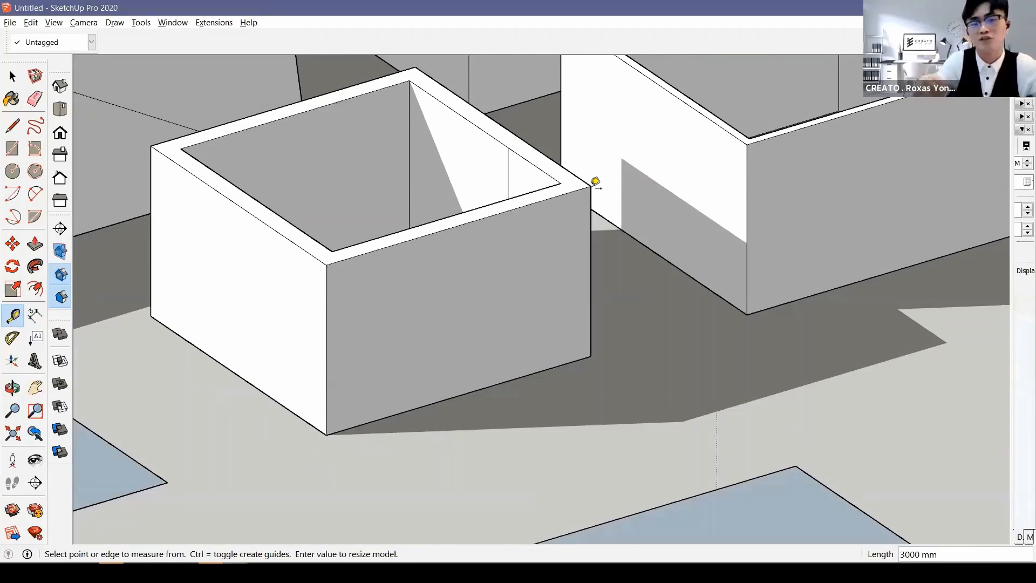
pyautogui.write('30')
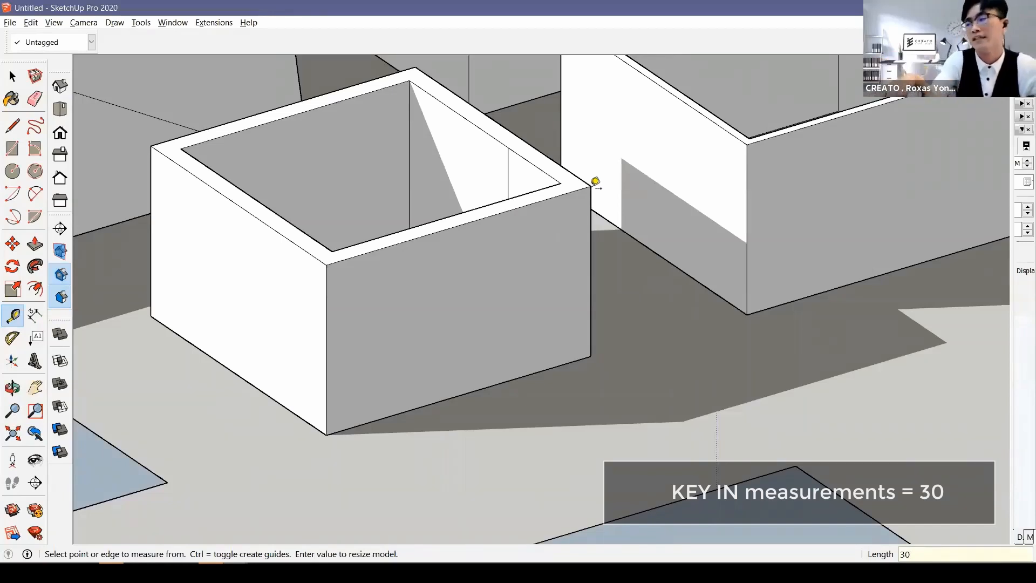
pyautogui.press('Return')
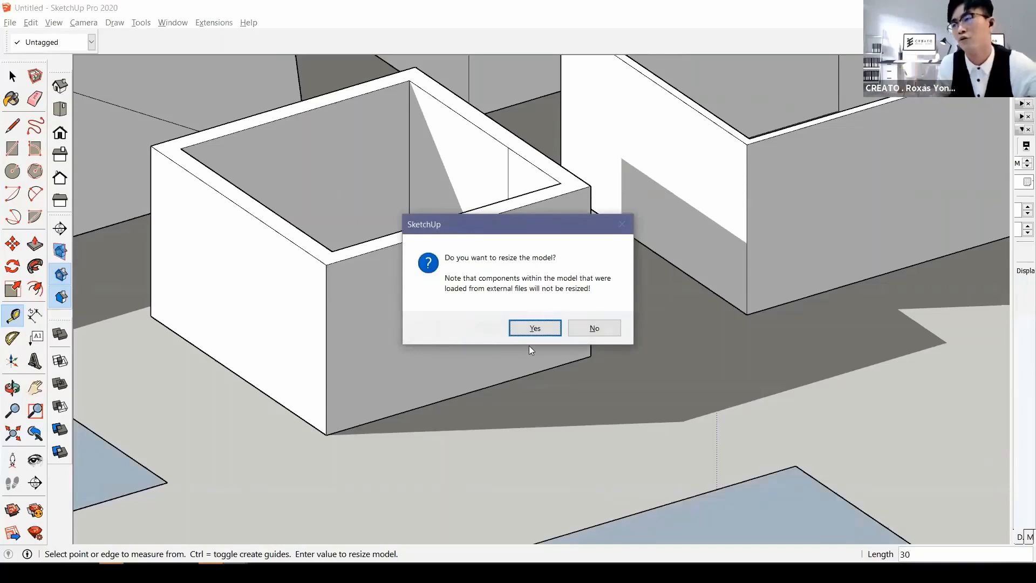
pyautogui.click(534, 329)
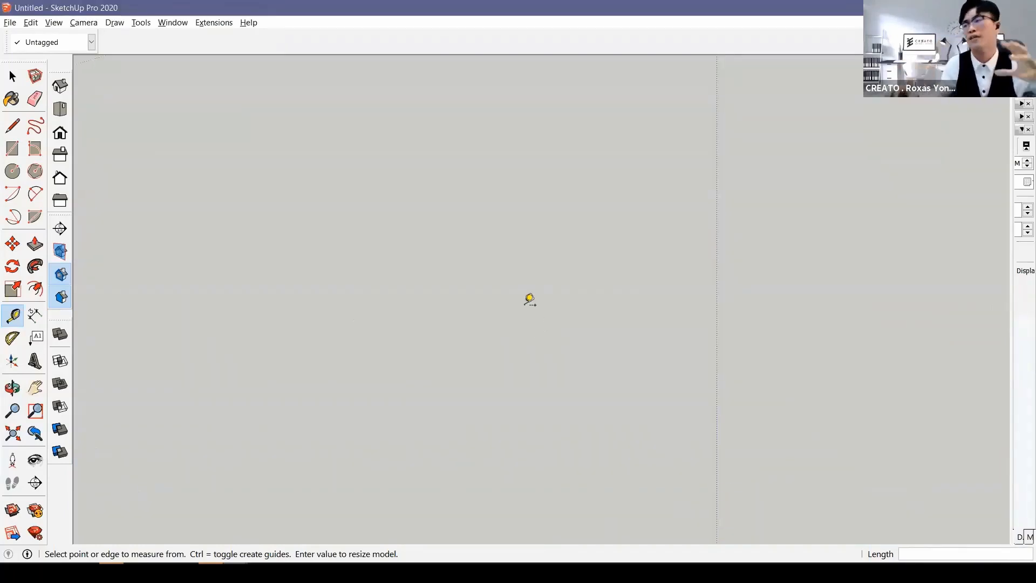
# Examine the size of the resized shapes and boxes next to the human scale figure
pyautogui.scroll(-1, 606, 350)
pyautogui.scroll(-5, 606, 351)
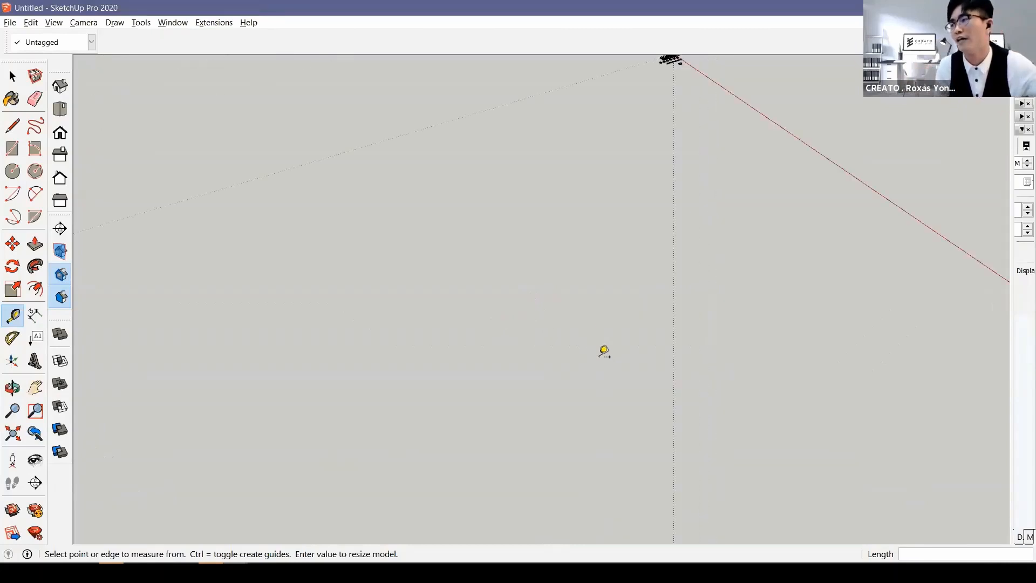
pyautogui.scroll(5, 660, 120)
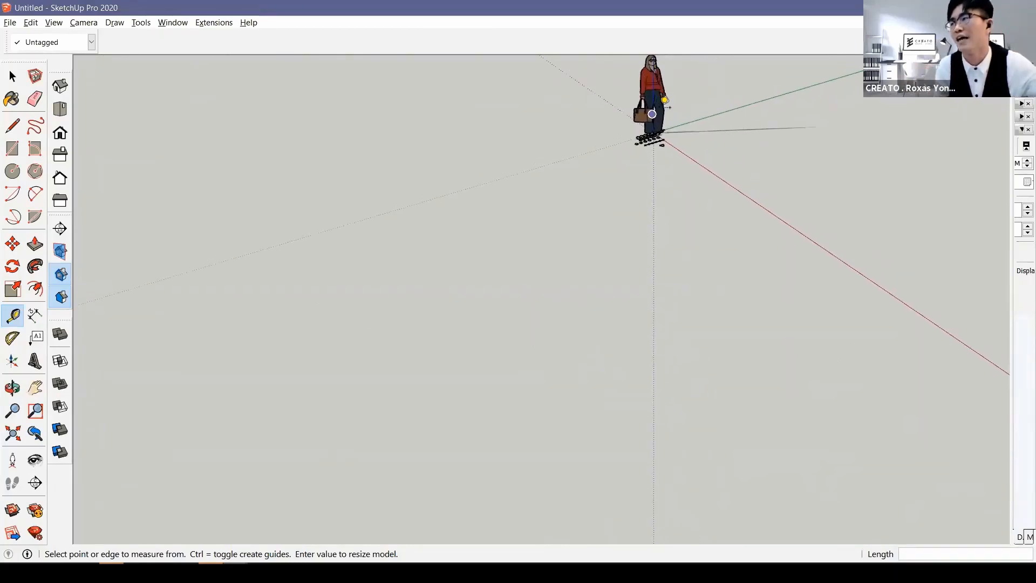
pyautogui.keyDown('shift'); pyautogui.moveTo(549, 290); pyautogui.dragTo(481, 335, button='middle'); pyautogui.keyUp('shift')
pyautogui.scroll(3, 481, 335)
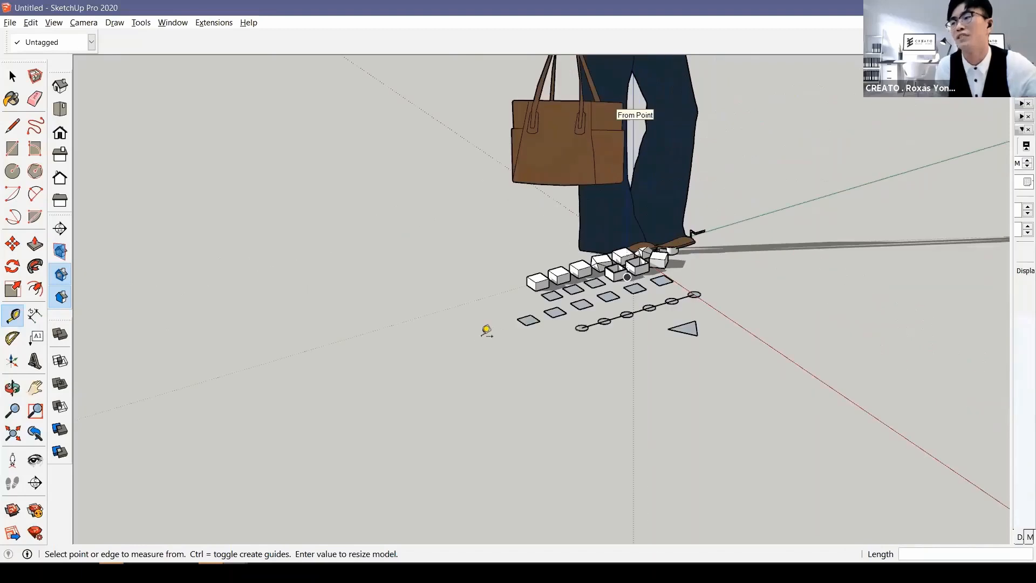
pyautogui.scroll(-4, 486, 331)
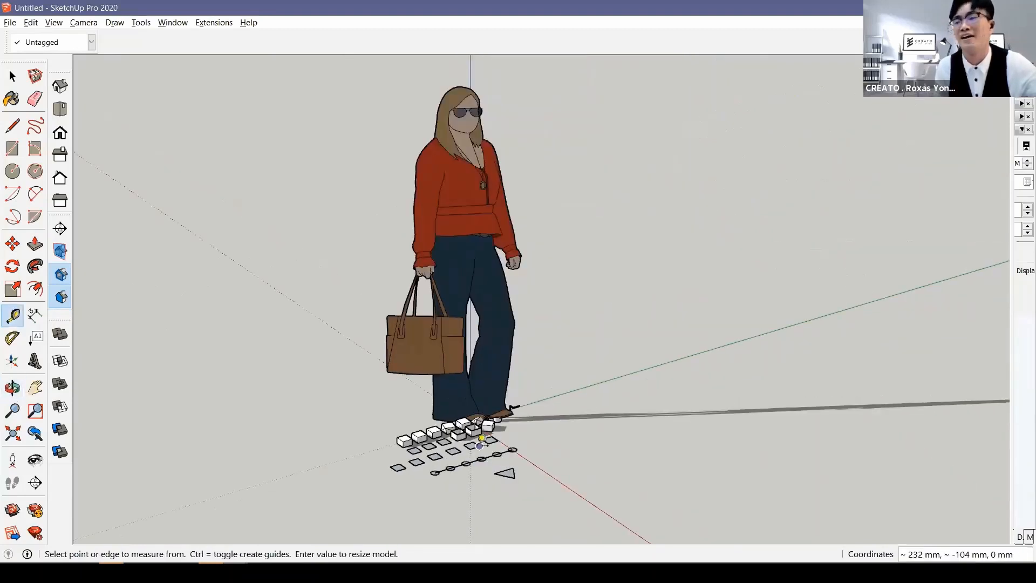